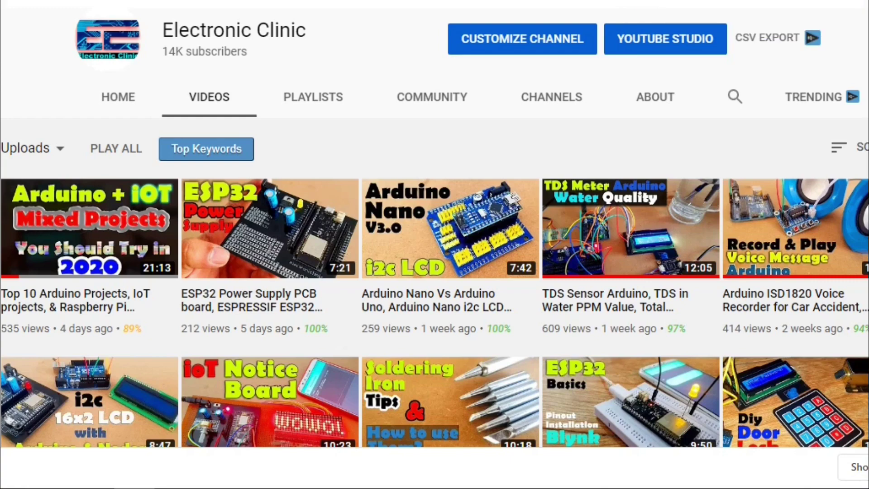
Step: Scroll down through the Electronic Clinic channel's uploaded videos
scroll(435, 272, "down", 3)
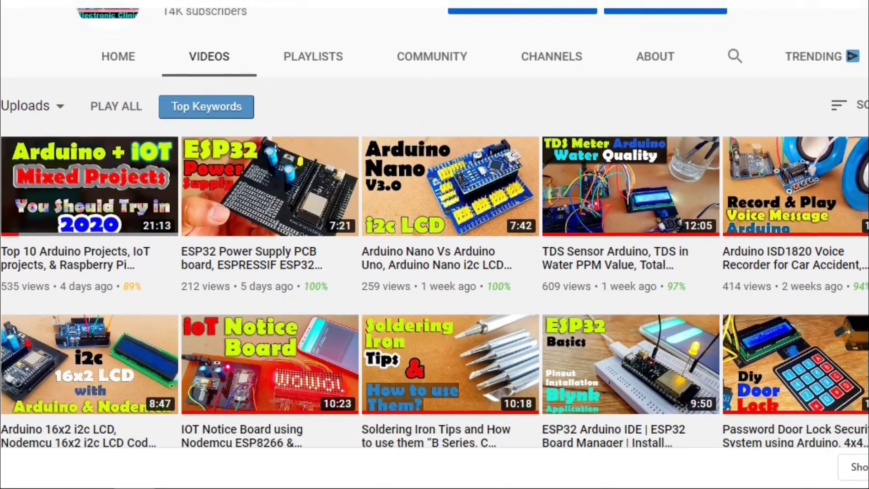
scroll(434, 249, "down", 4)
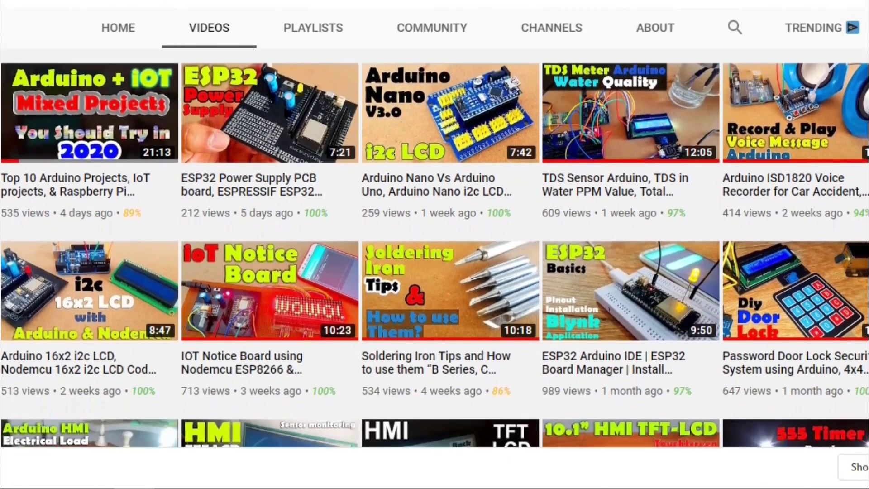
scroll(435, 249, "down", 4)
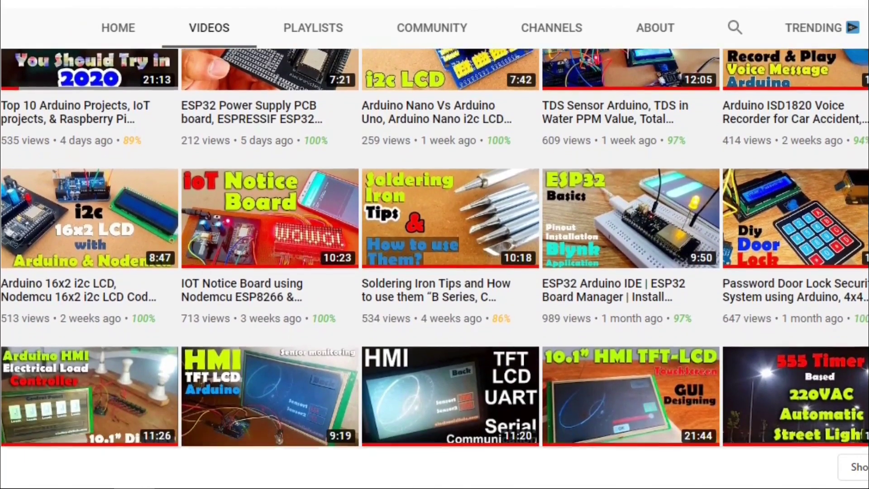
scroll(435, 249, "down", 2)
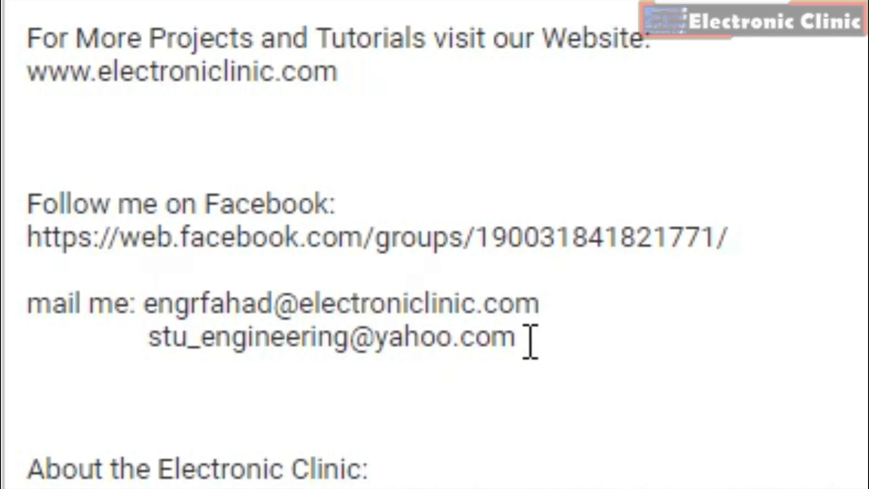
Step: Select both contact e-mail lines in the channel description, from 'mail me' to the second address
left_click_drag(531, 341, 25, 313)
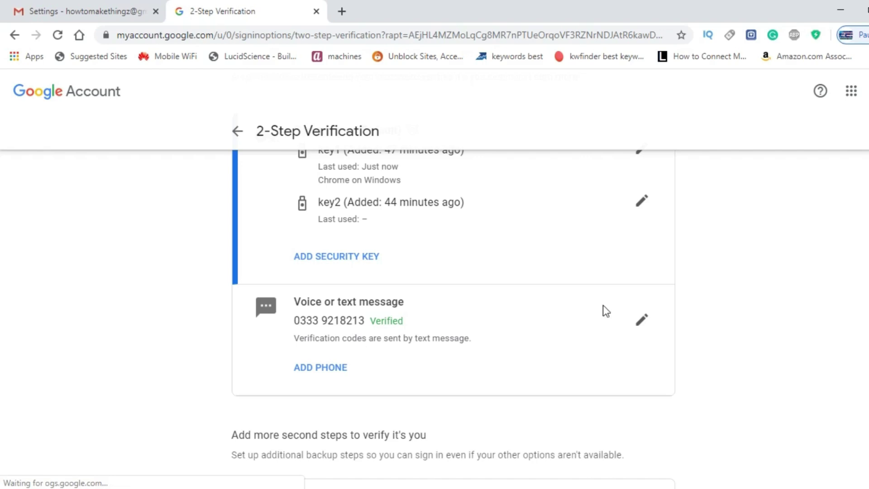
Step: Delete the text-message phone from 2-Step Verification and confirm the removal
left_click(642, 322)
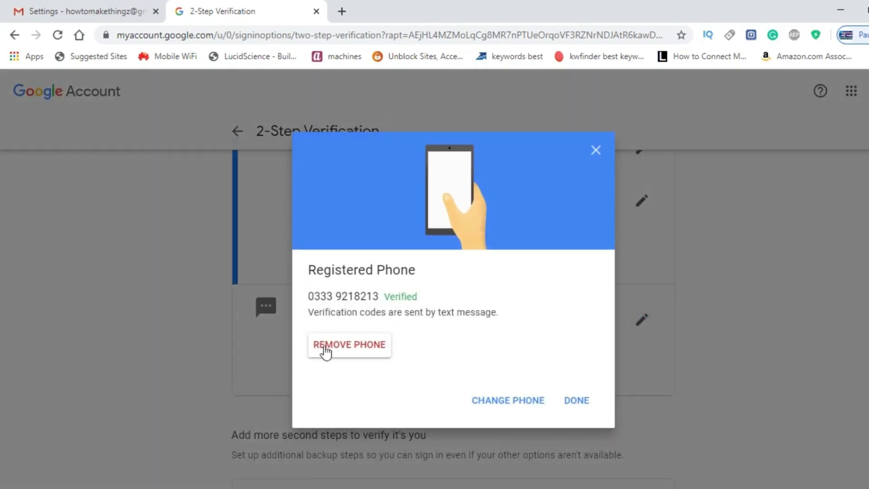
left_click(356, 341)
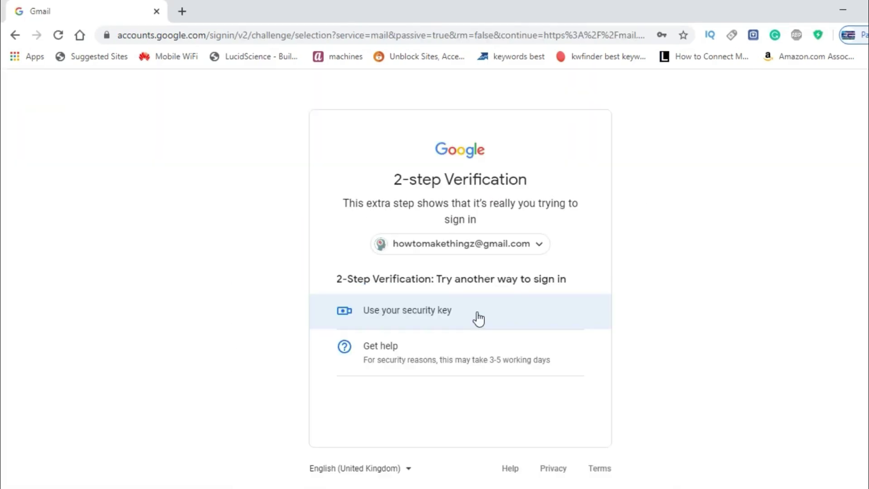
left_click(477, 311)
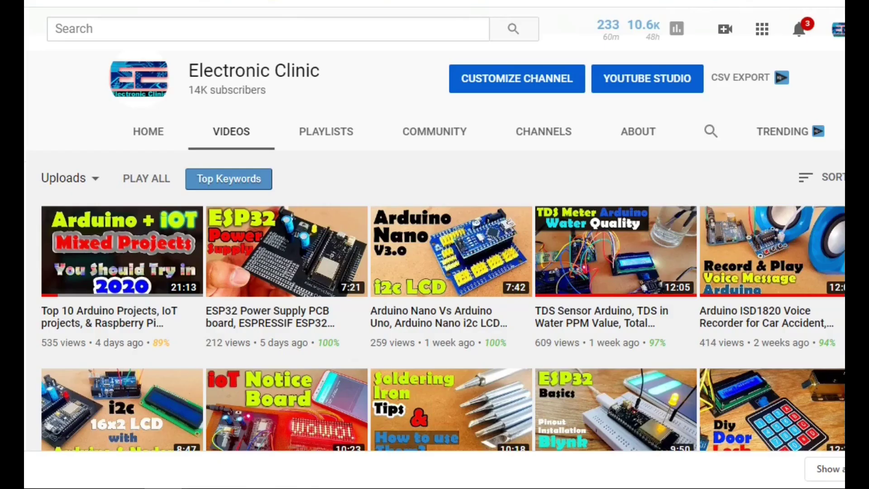
Step: Scroll further down the Electronic Clinic channel's Videos grid
scroll(443, 251, "down", 2)
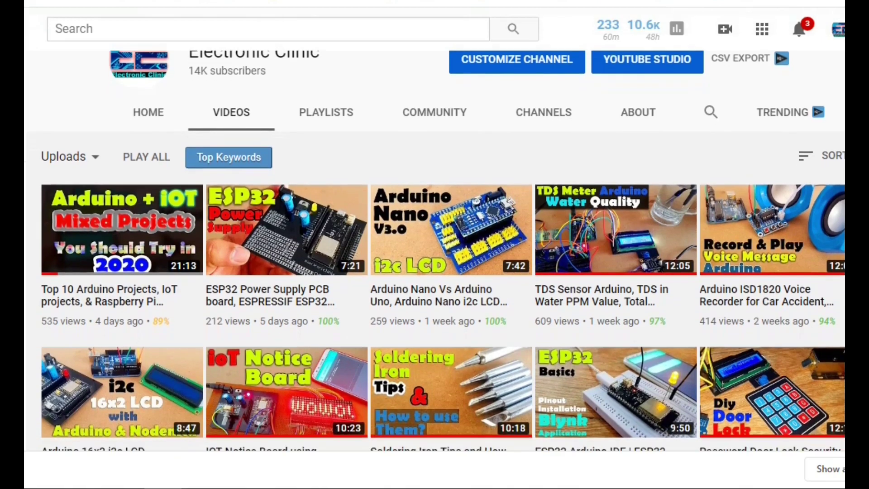
scroll(444, 251, "down", 3)
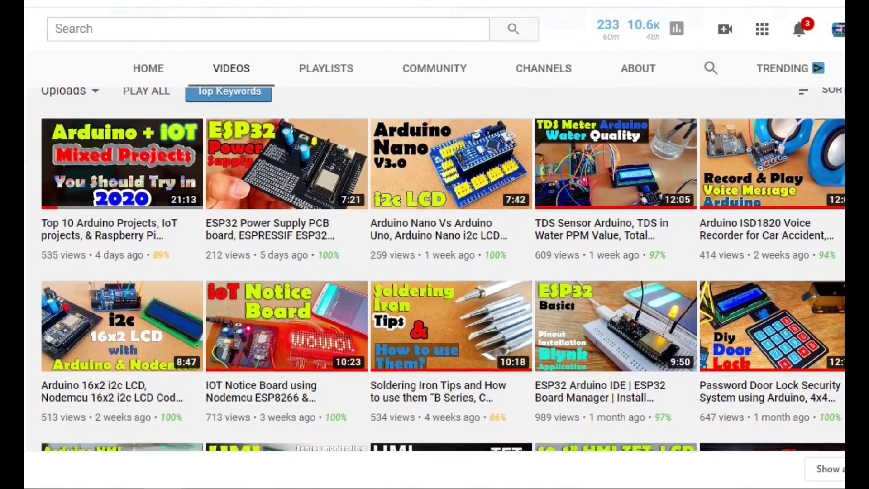
scroll(443, 252, "down", 3)
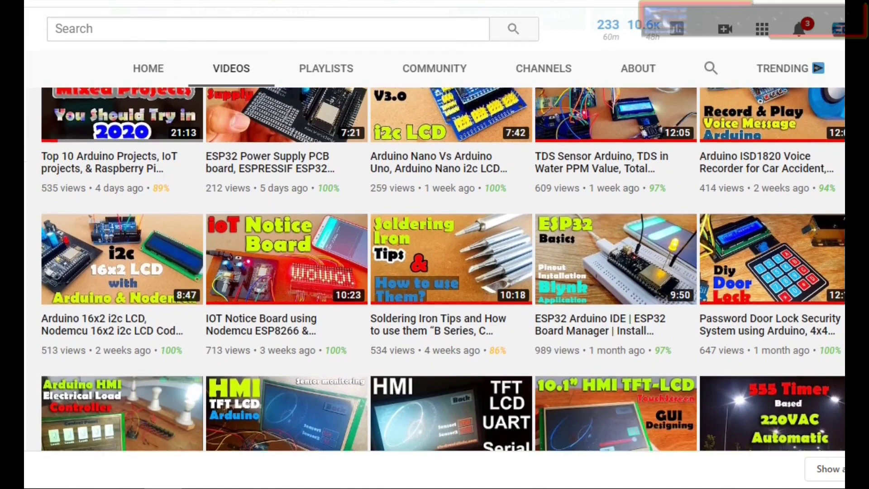
scroll(443, 251, "down", 3)
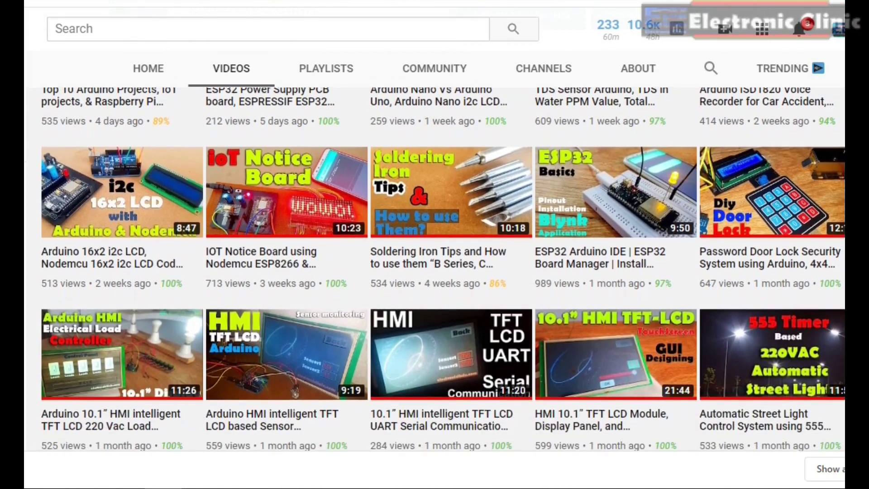
scroll(443, 251, "down", 3)
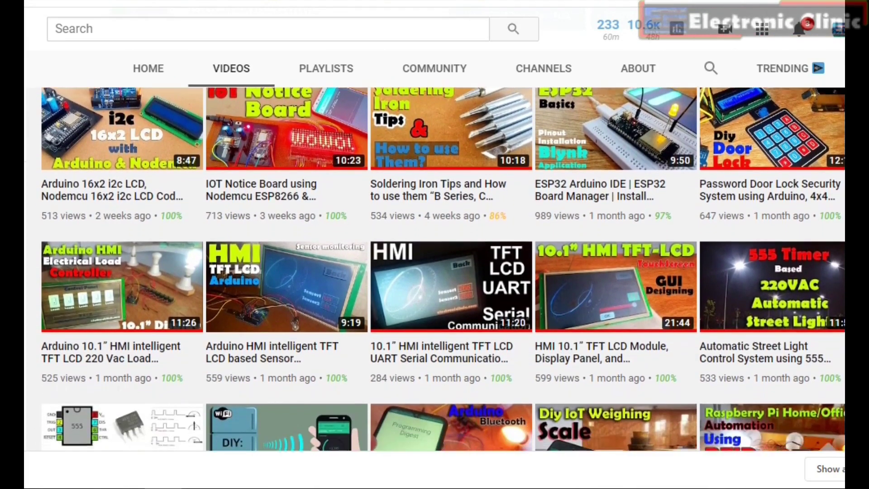
scroll(443, 251, "down", 3)
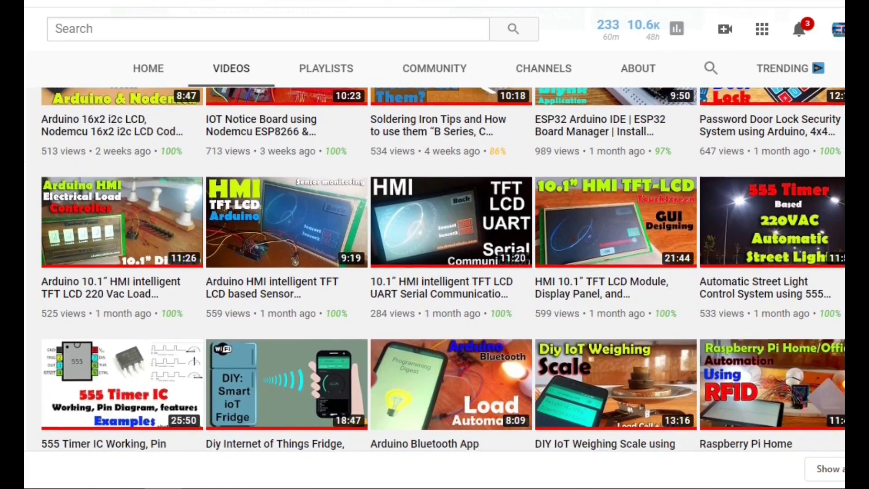
scroll(443, 252, "down", 1)
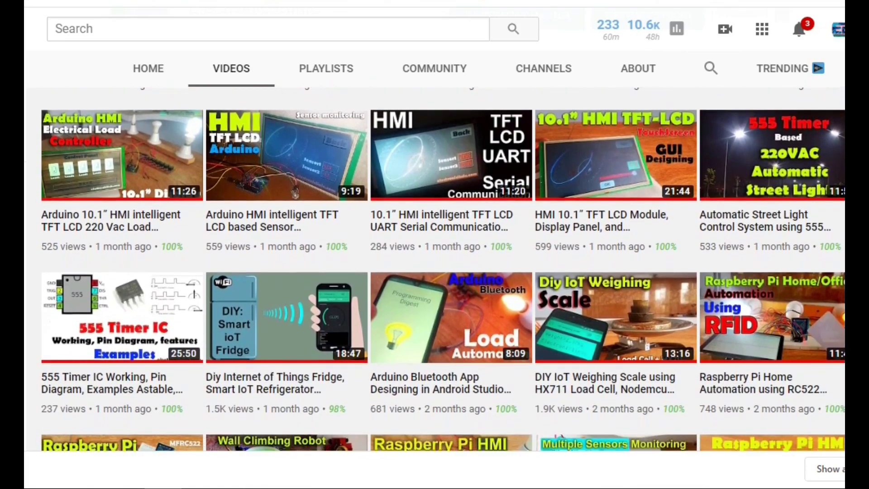
scroll(444, 276, "down", 2)
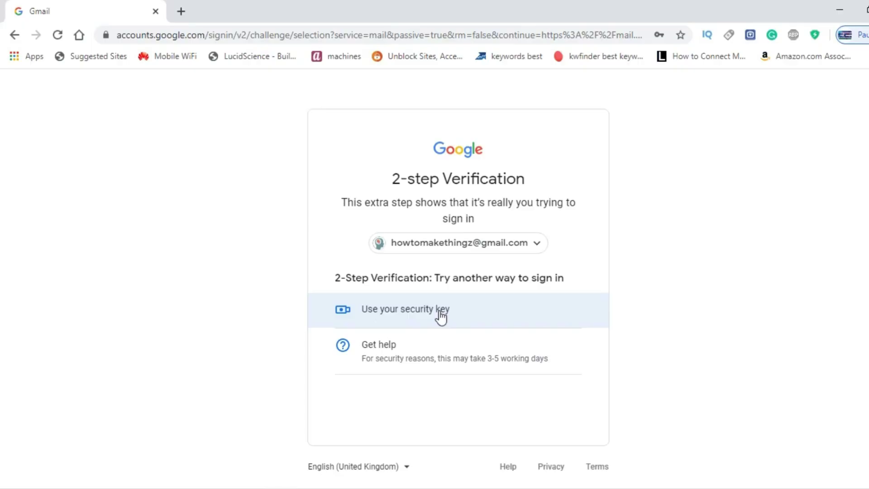
Step: Sign in with the security key option, touching the YubiKey when prompted
left_click(476, 312)
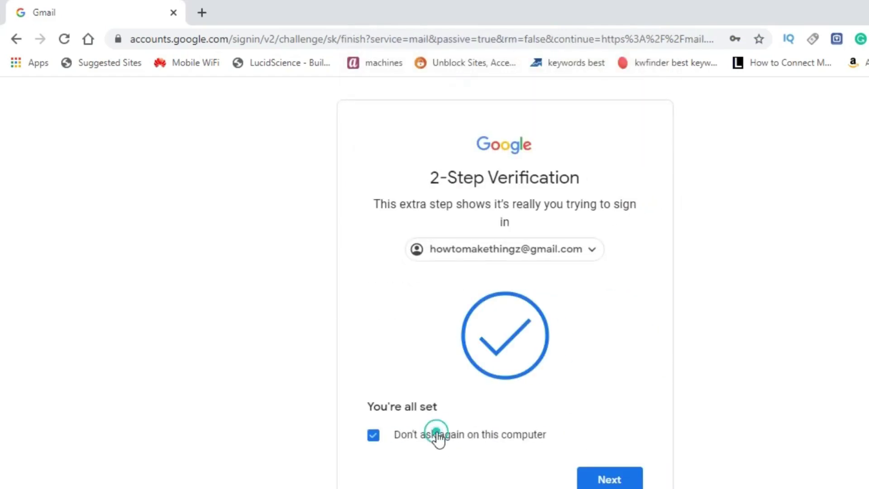
Step: Continue past the verification screen into Gmail's General settings
left_click(614, 483)
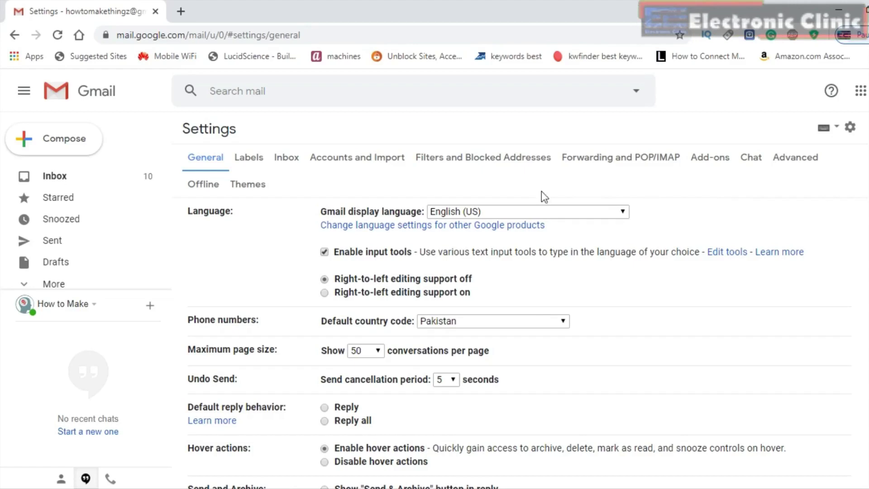
Step: From Gmail's Accounts and Import settings, reach 2-Step Verification on the Google Account Security page
left_click(365, 156)
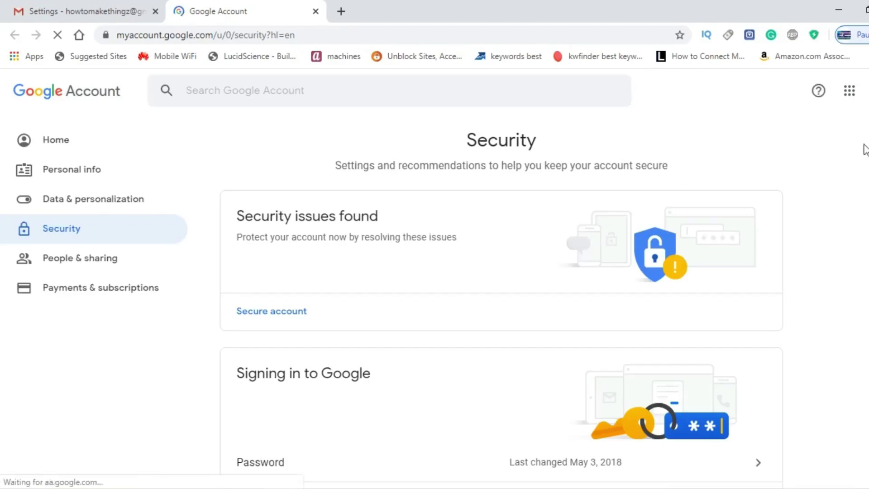
scroll(546, 360, "down", 3)
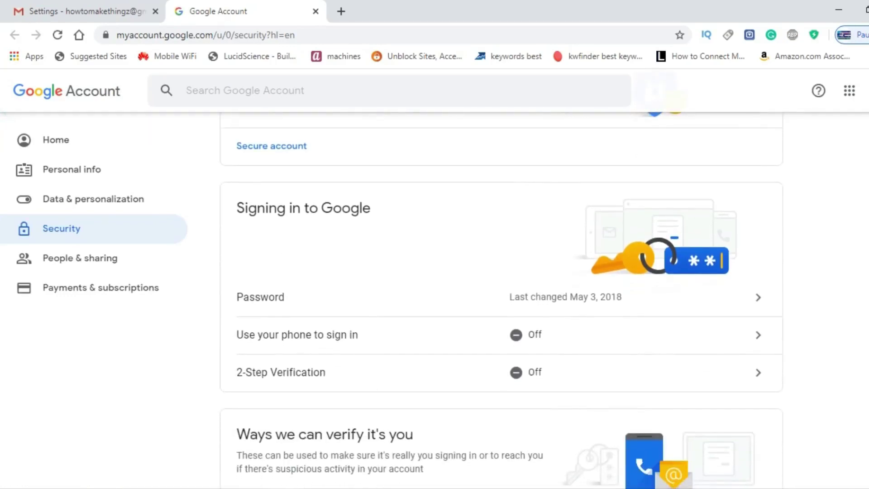
left_click(356, 381)
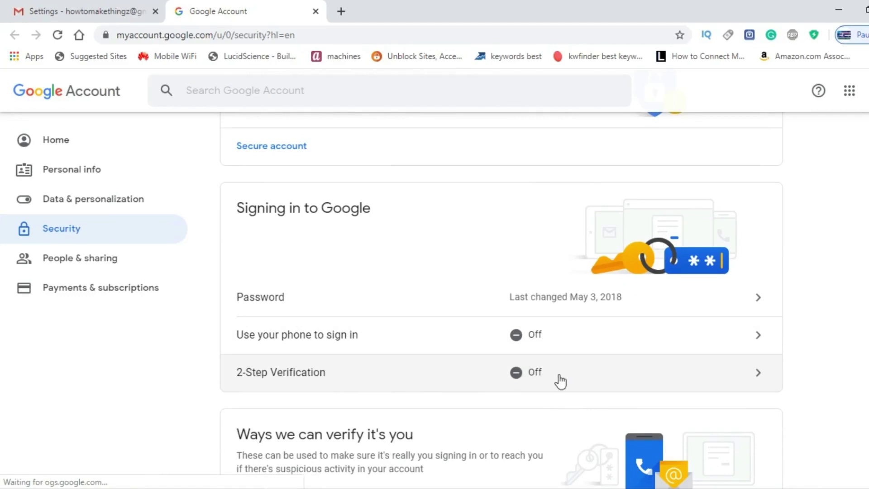
Step: Open the 2-Step Verification setup page and scroll through its introduction
left_click(761, 376)
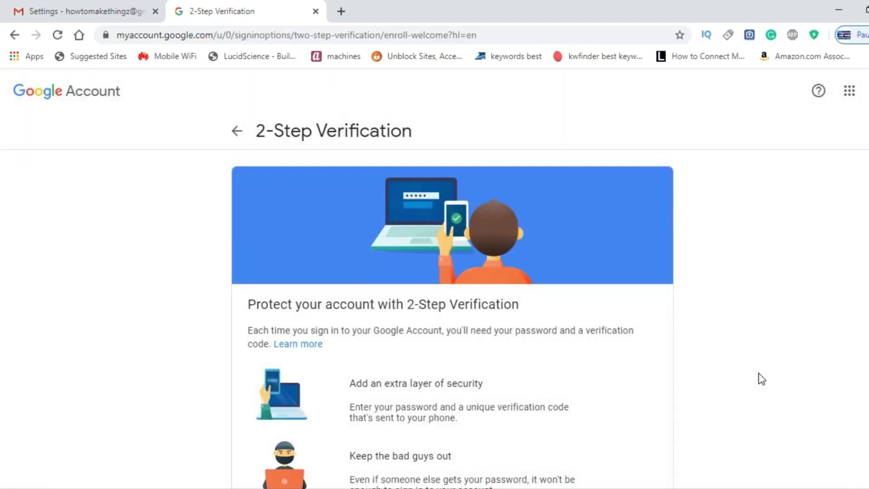
scroll(1, 217, "down", 1)
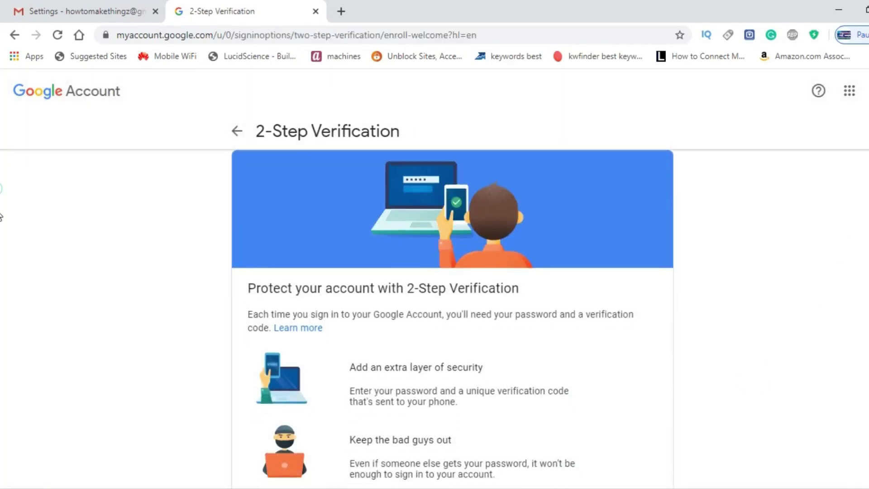
scroll(1, 216, "down", 2)
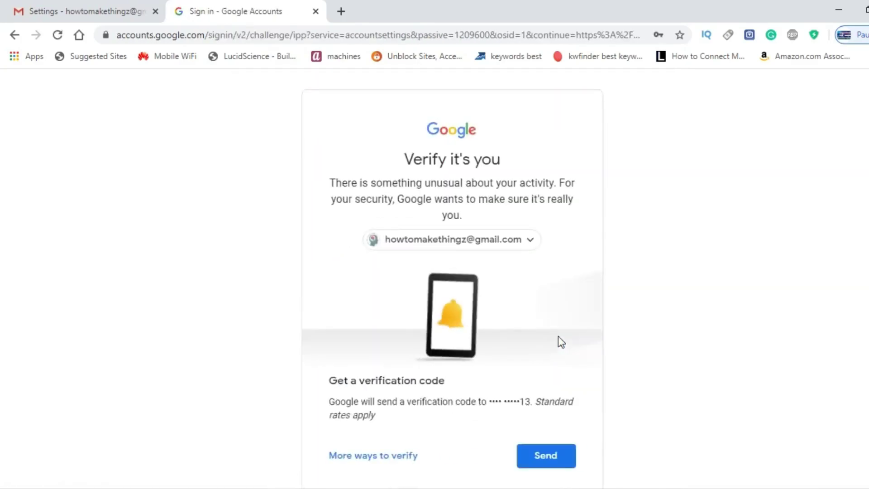
scroll(524, 325, "down", 1)
scroll(520, 325, "down", 1)
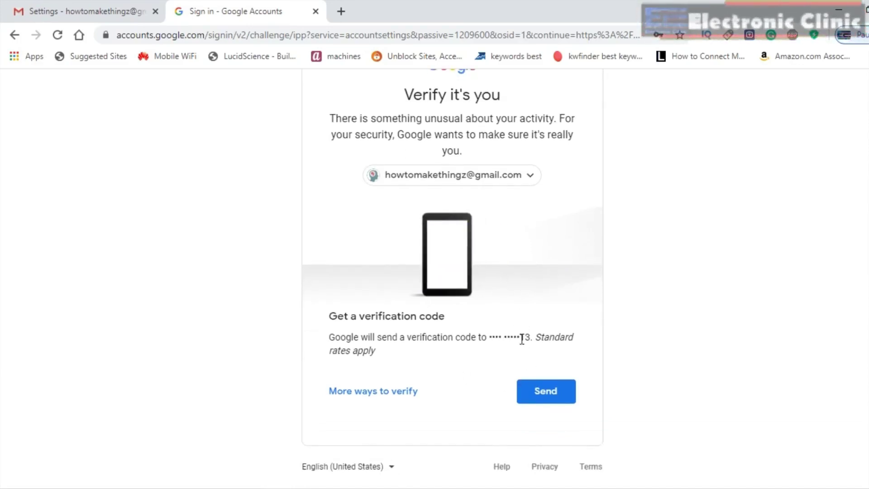
Step: Text a verification code to the phone, enter the received code, and submit it
left_click(538, 391)
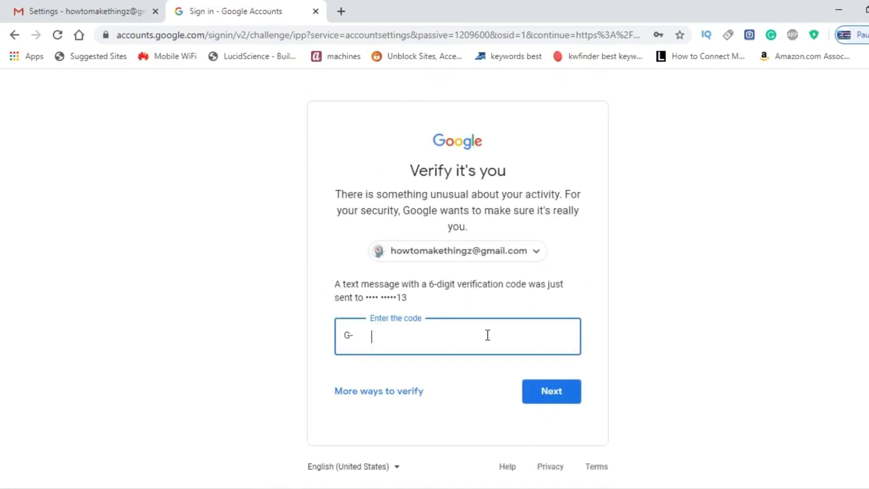
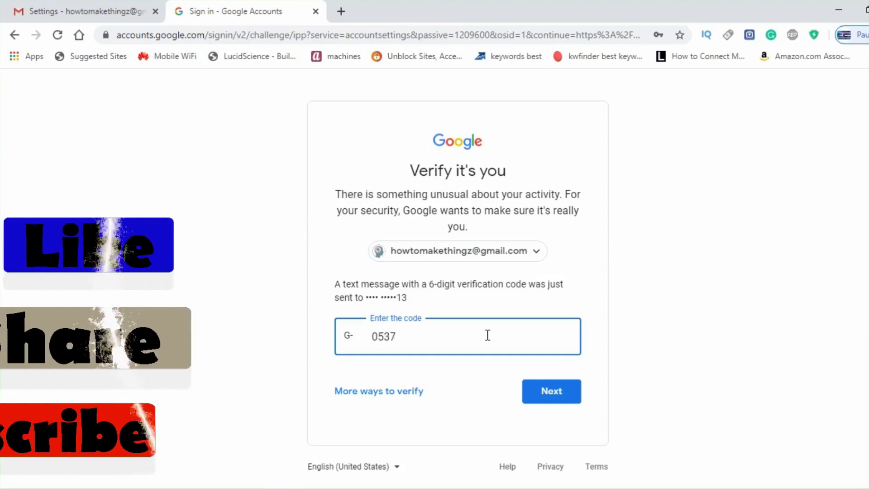
left_click(559, 391)
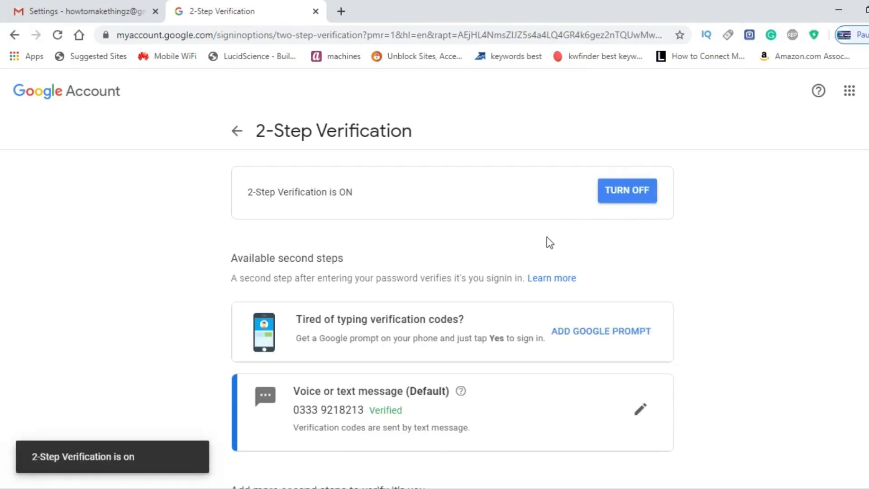
scroll(509, 247, "down", 6)
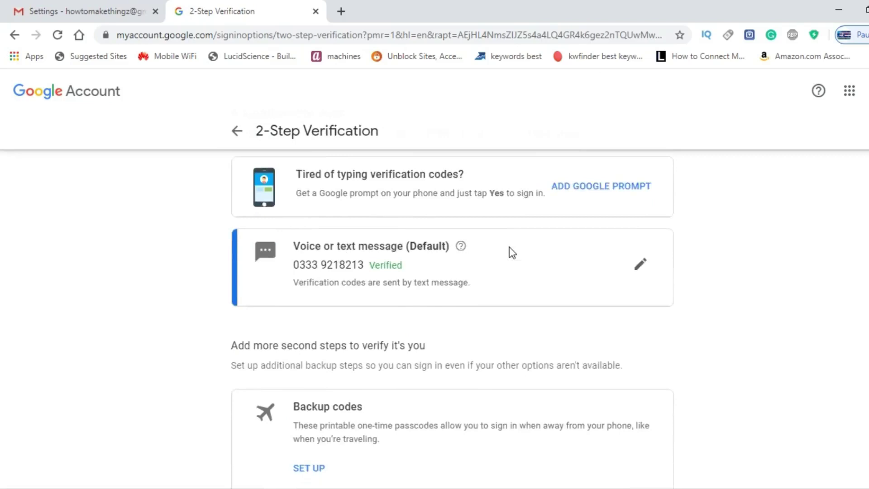
scroll(453, 317, "down", 7)
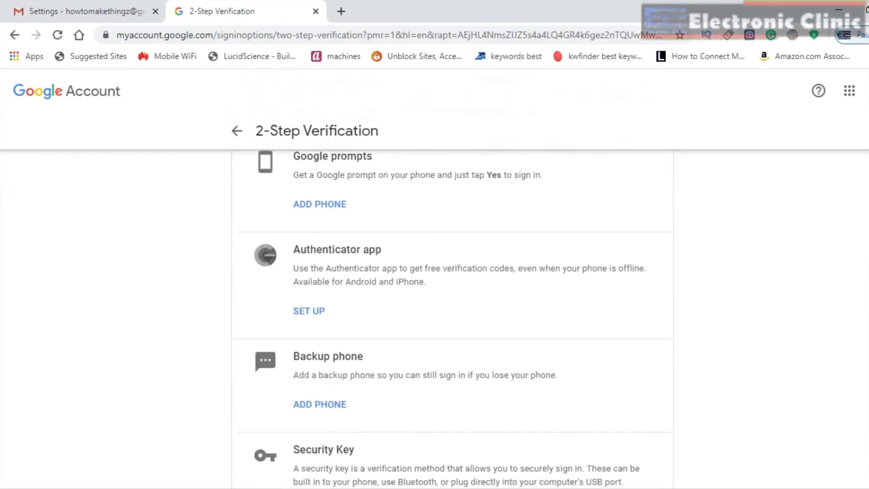
Step: Add a security key, allow reading its make and model, and name it key1
scroll(526, 352, "down", 1)
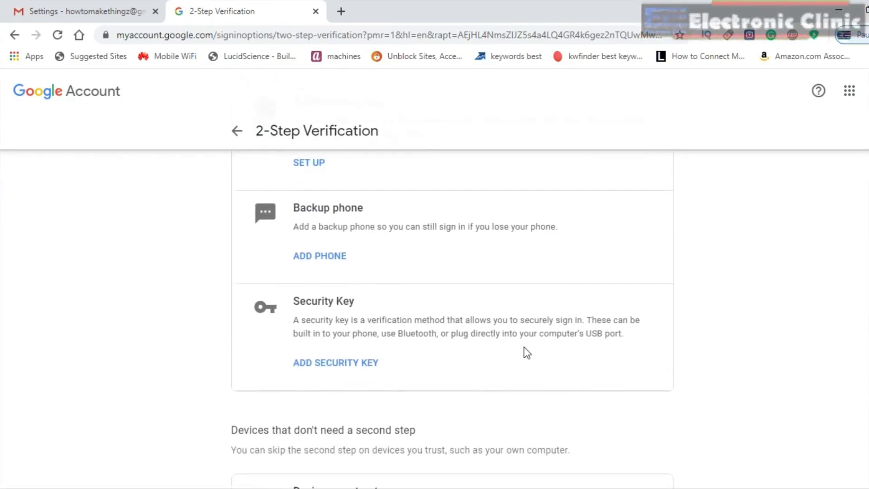
left_click(347, 362)
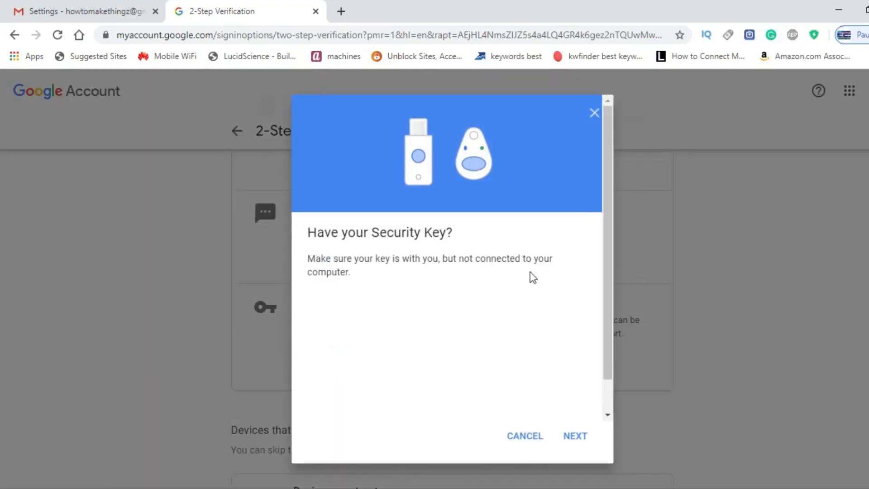
left_click(575, 436)
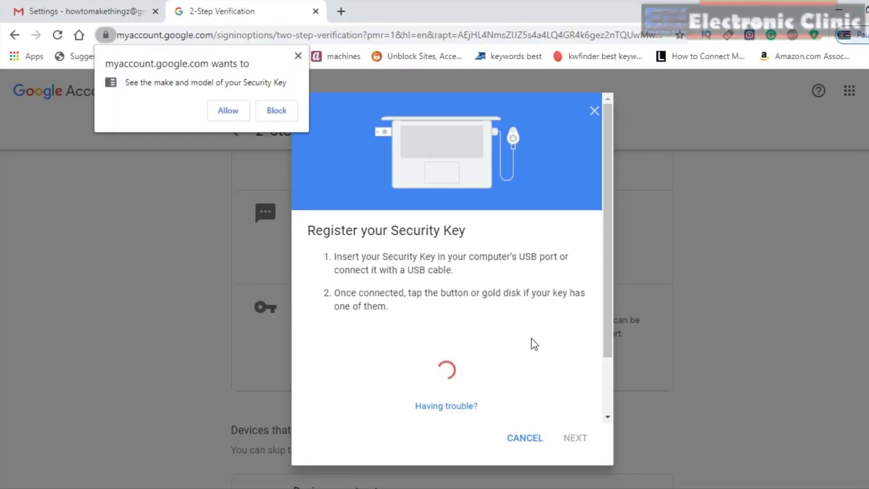
left_click(225, 111)
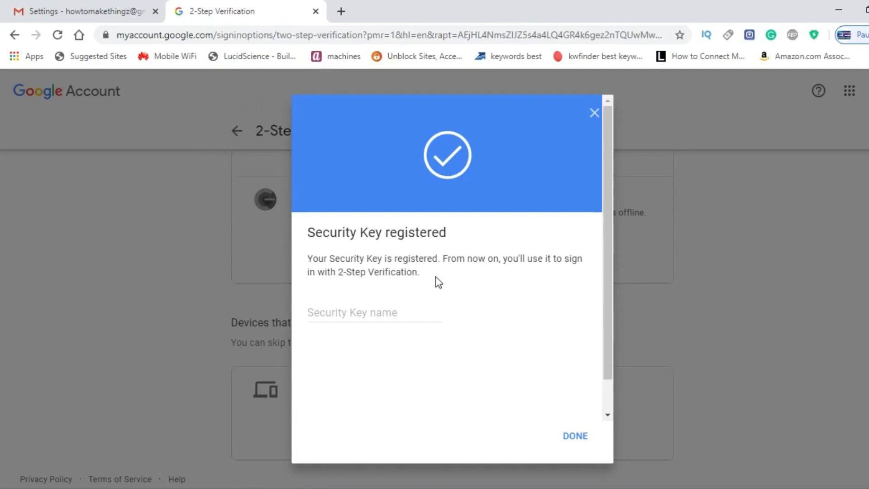
left_click(400, 314)
left_click(572, 436)
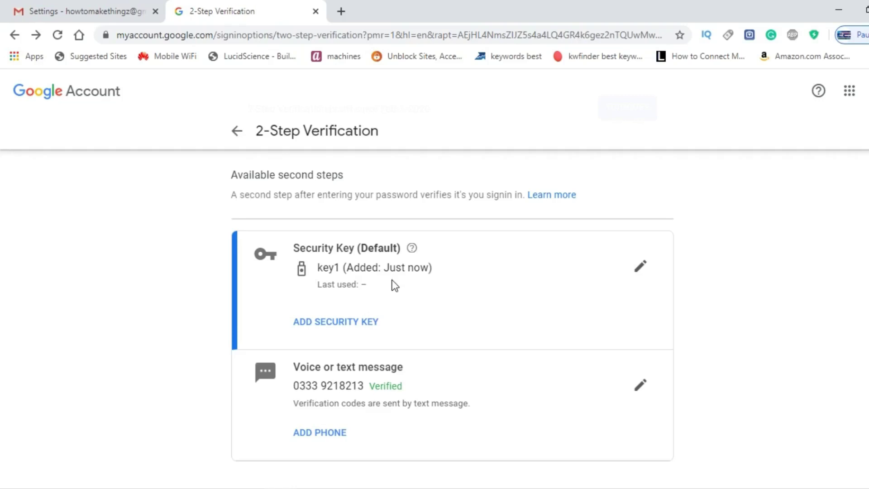
Step: Register the second YubiKey, allowing the make-and-model prompt, under the name key2
left_click(350, 322)
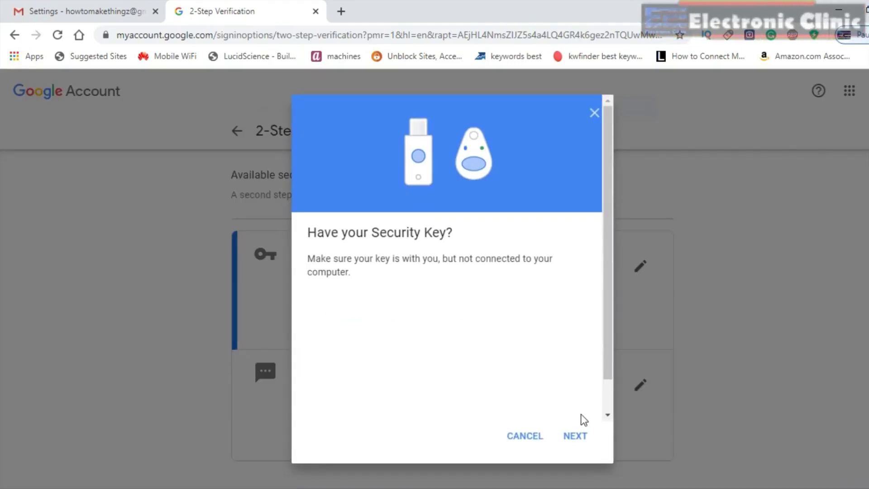
left_click(576, 436)
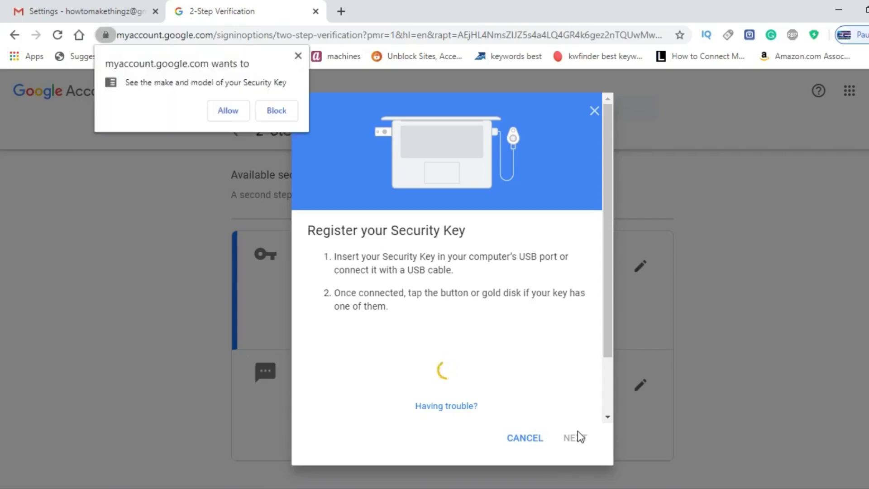
left_click(229, 110)
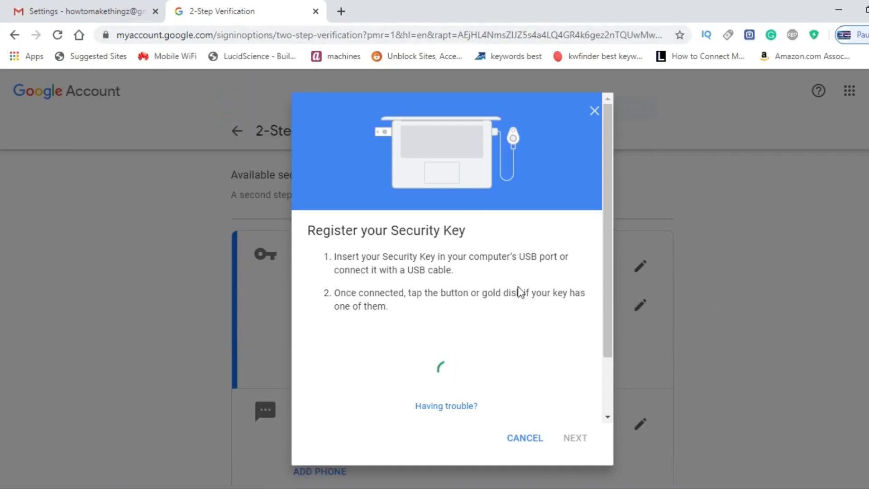
left_click(382, 317)
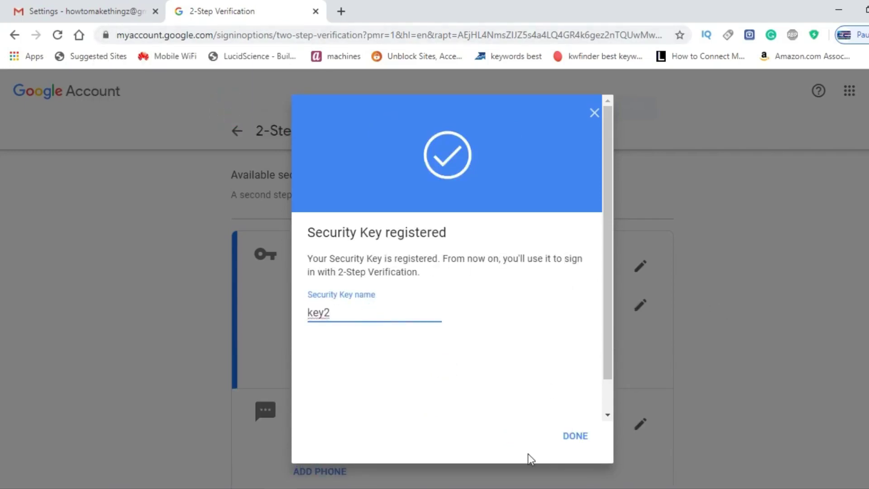
left_click(575, 435)
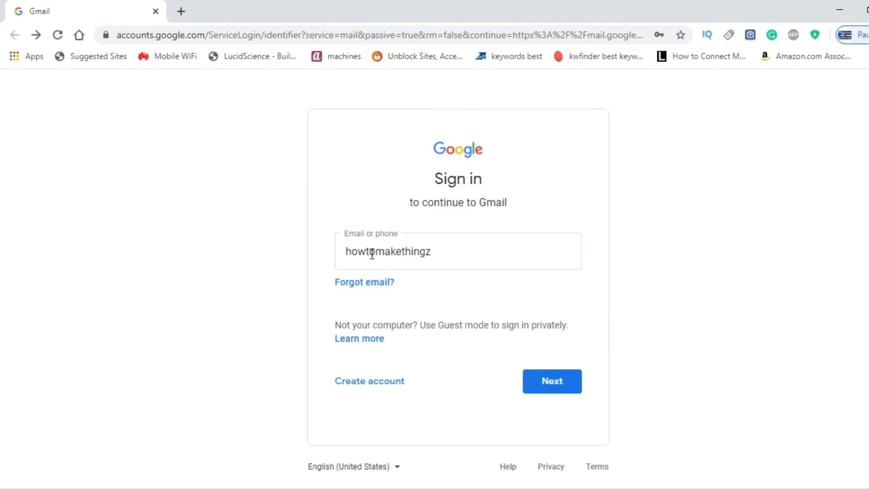
Step: Submit the account password and dismiss the automatic security key prompt
left_click(542, 382)
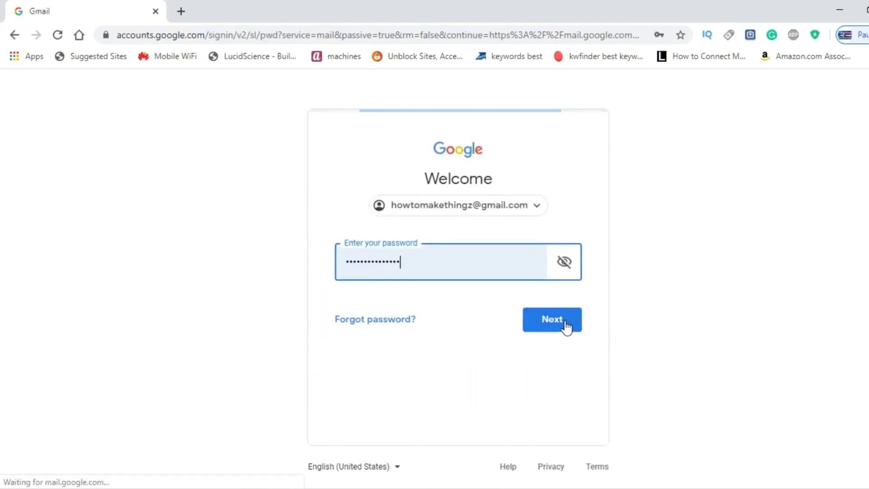
left_click(546, 319)
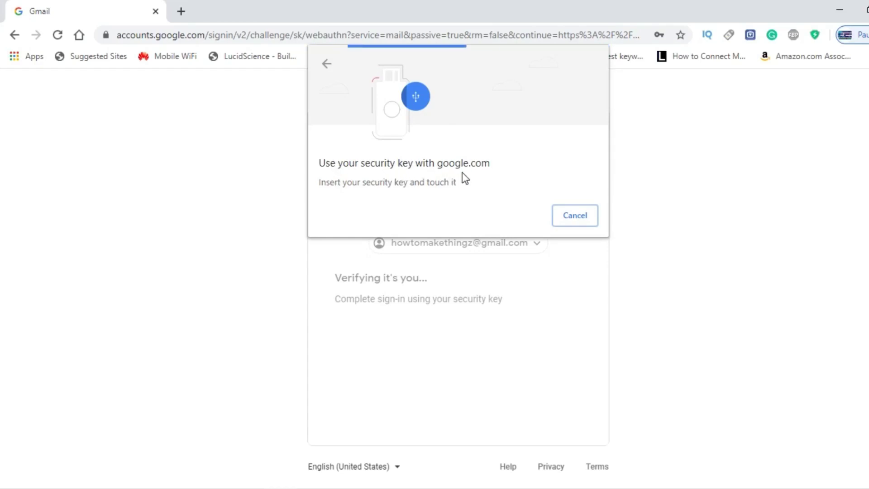
left_click(579, 215)
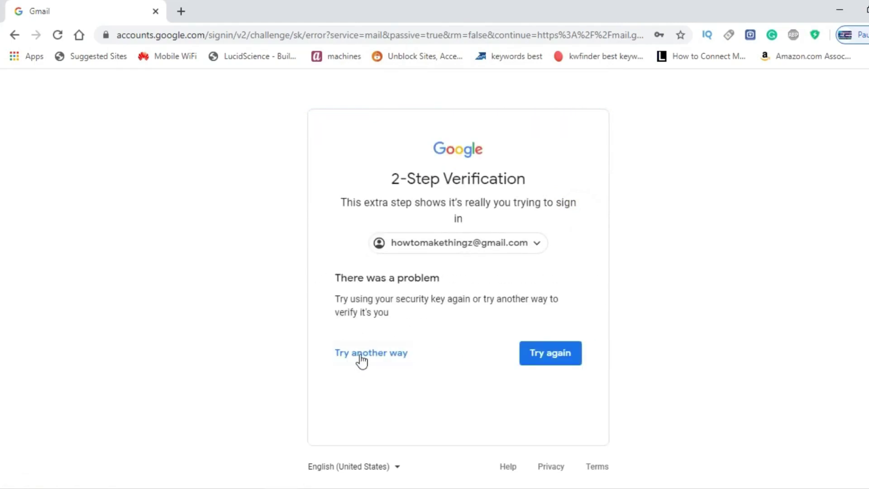
Step: Verify with the security key via Try another way, reaching the inbox with 11 unread
left_click(359, 360)
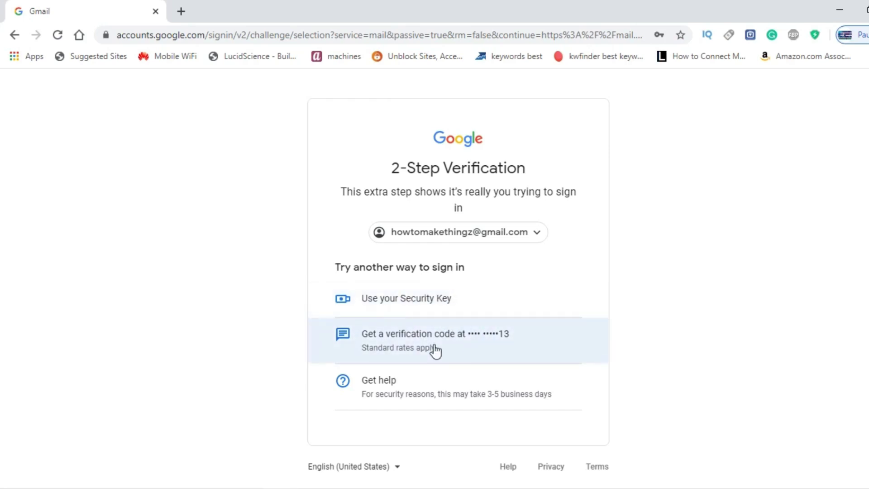
left_click(401, 300)
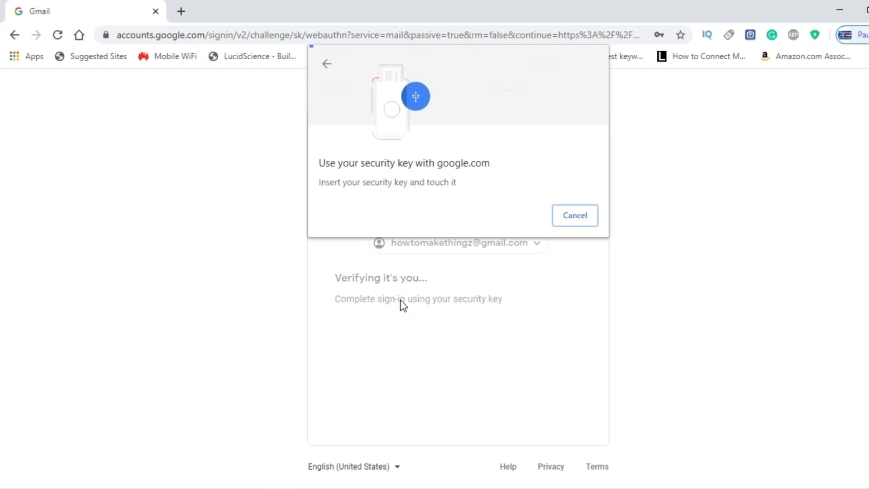
left_click(394, 392)
left_click(550, 431)
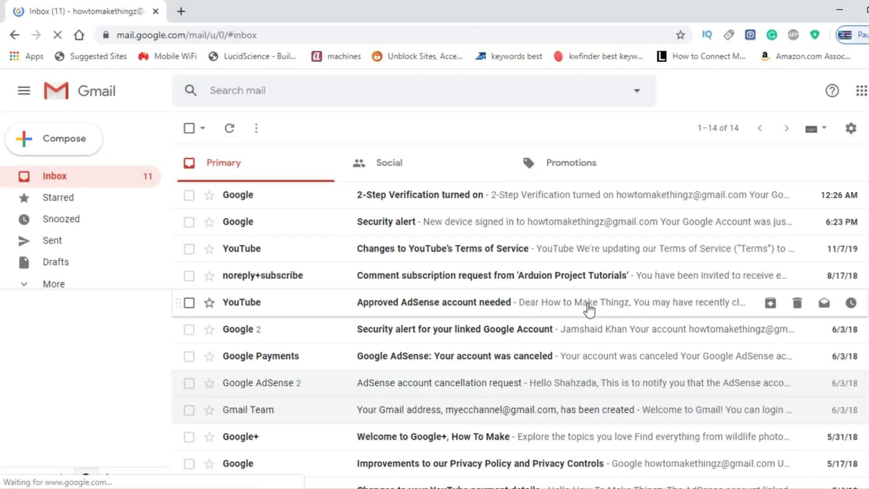
Step: From Gmail's full settings, open Accounts and Import's password recovery options
left_click(852, 128)
left_click(780, 210)
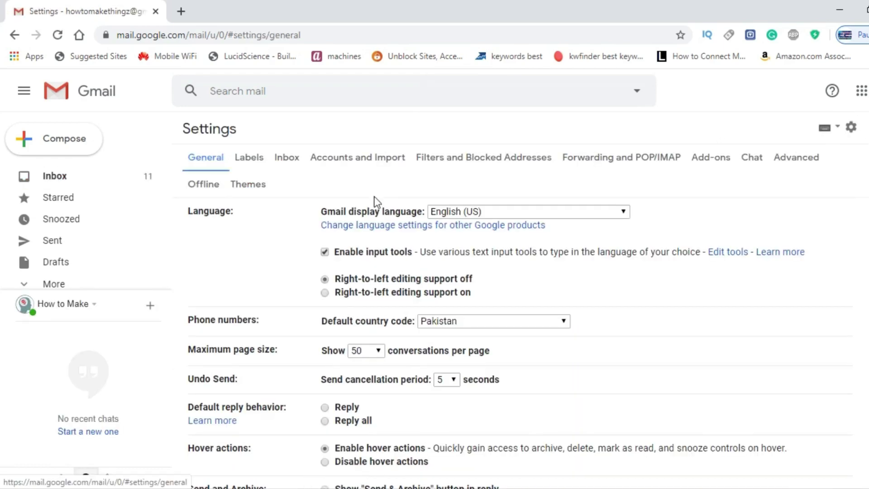
left_click(358, 157)
left_click(355, 224)
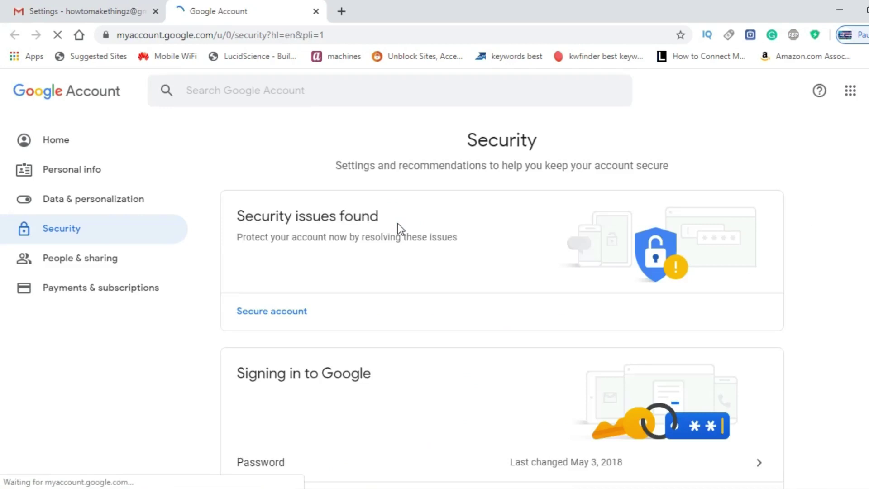
Step: Open 2-Step Verification and confirm the password to show keys key1 and key2
scroll(397, 223, "down", 8)
scroll(672, 241, "up", 3)
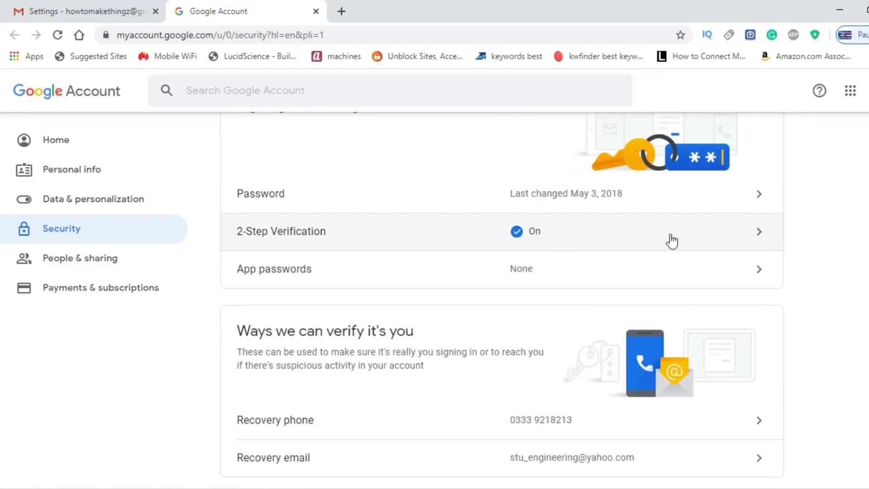
left_click(721, 231)
left_click(552, 335)
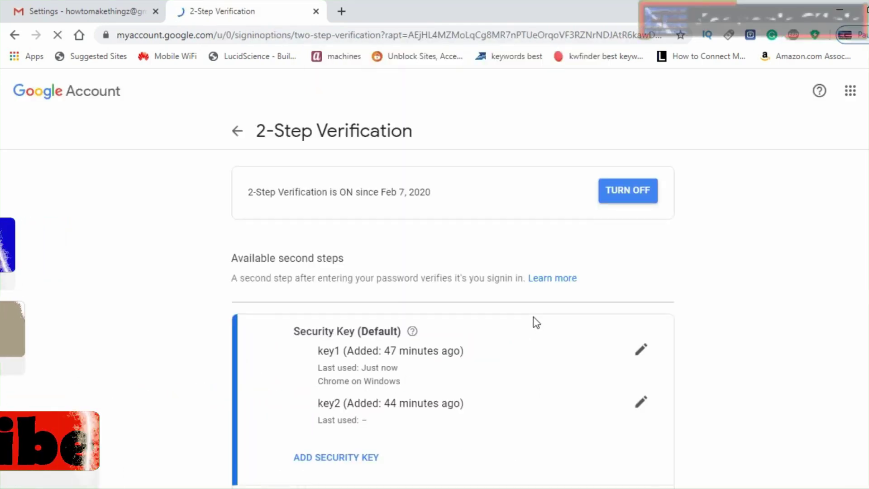
Step: Remove the Voice or text message phone from 2-Step Verification
scroll(516, 306, "down", 5)
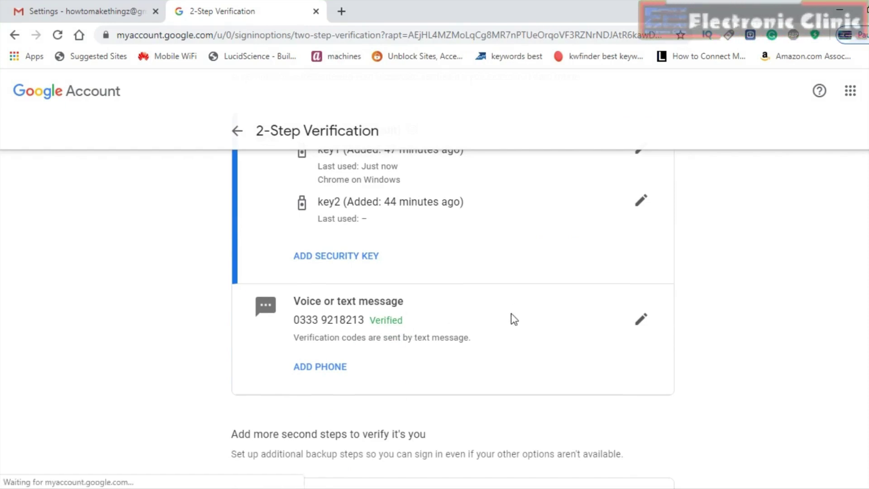
left_click(641, 320)
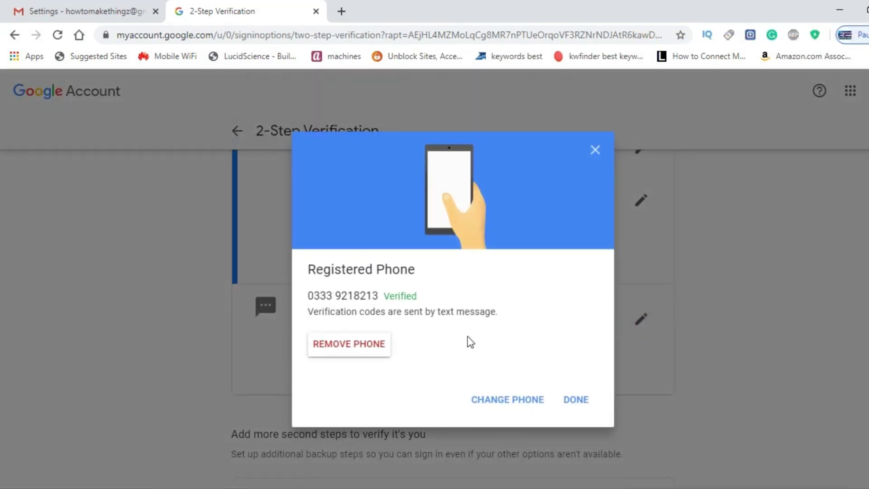
left_click(356, 344)
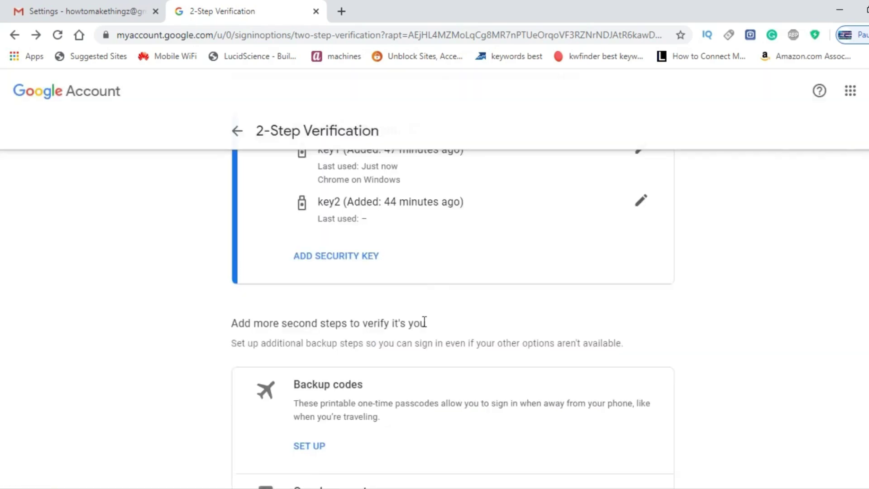
Step: Check that only key1 and key2 remain, then go to the Gmail sign-in page
scroll(424, 324, "up", 3)
scroll(423, 326, "down", 1)
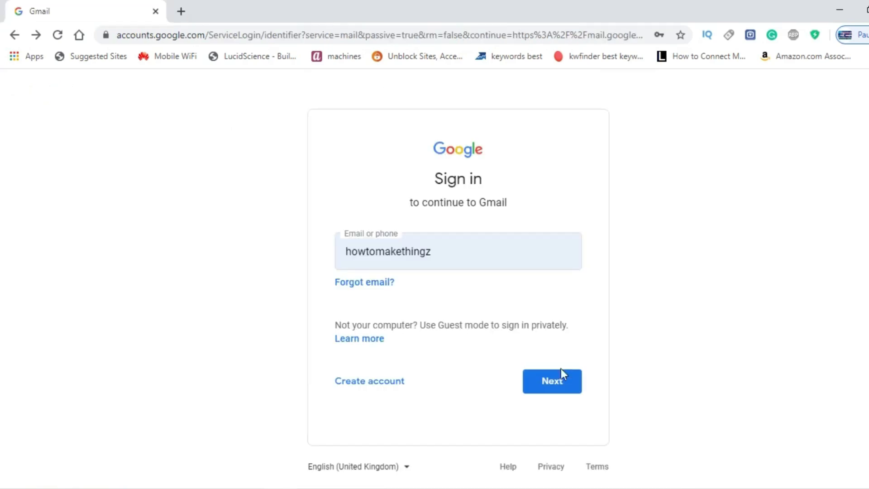
left_click(560, 376)
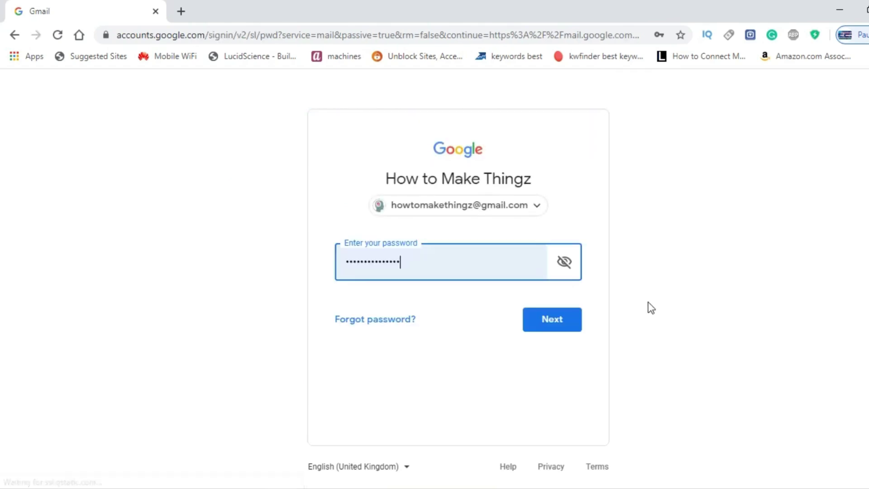
Step: Submit the password and verify with the security key, as no phone code is offered
left_click(558, 325)
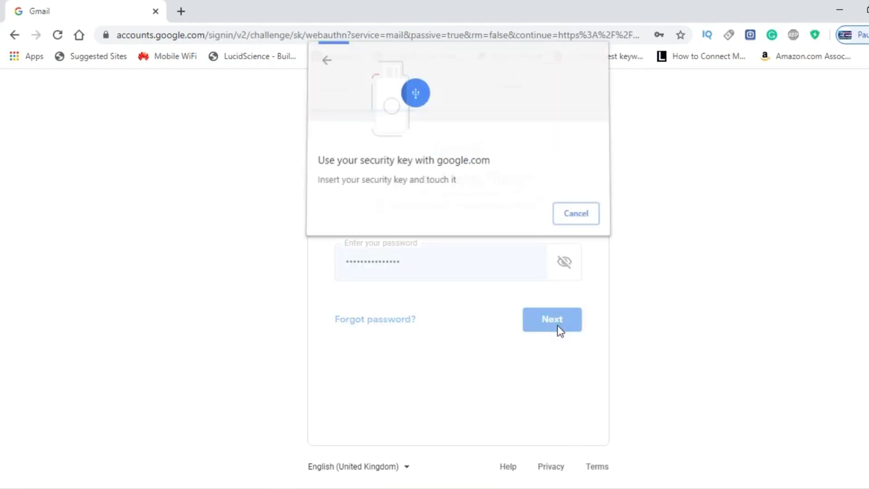
left_click(573, 216)
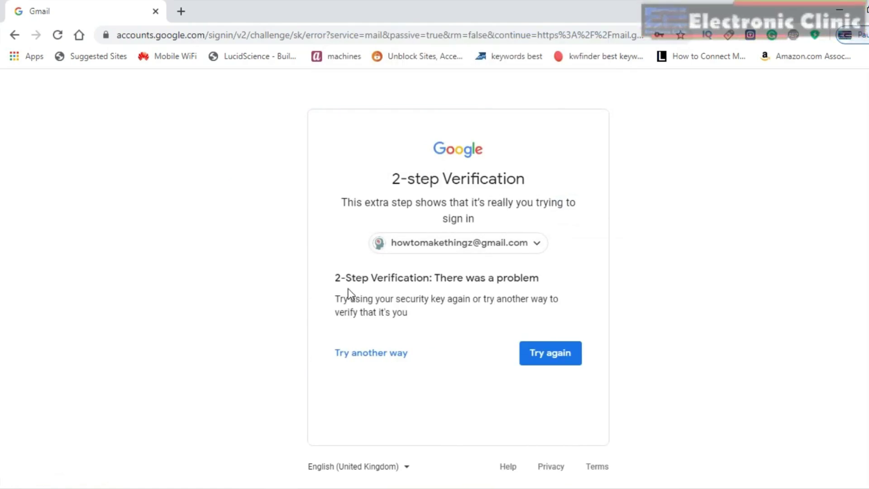
left_click(388, 357)
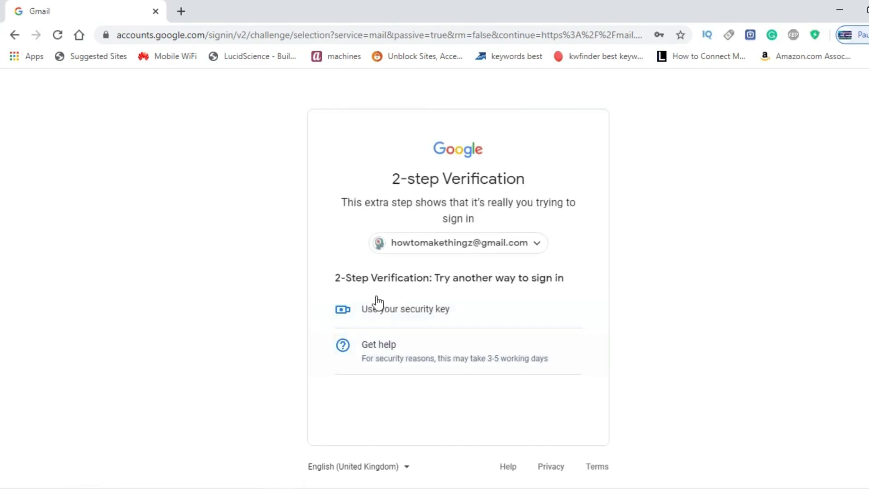
left_click(437, 310)
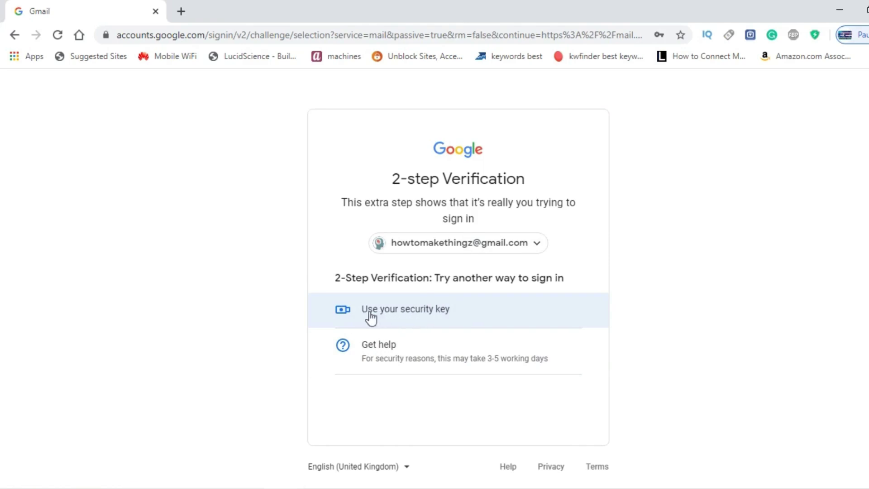
left_click(476, 311)
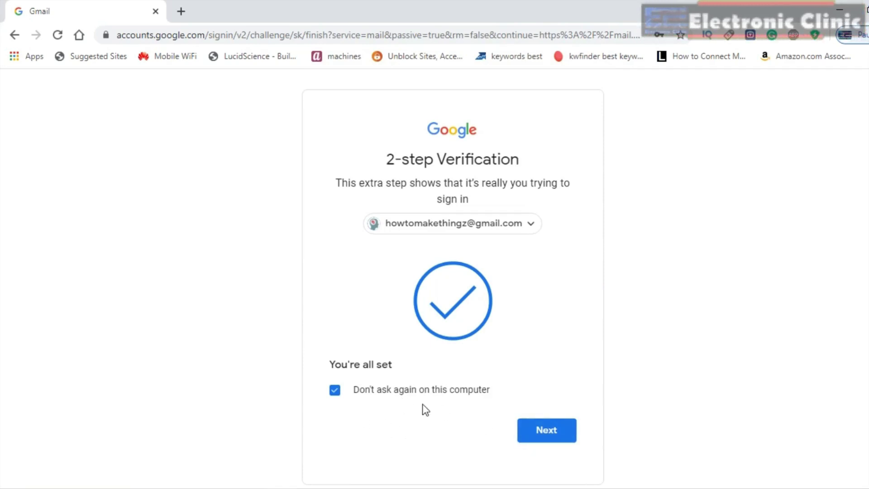
Step: Continue past the You're all set page into the Gmail inbox
left_click(566, 429)
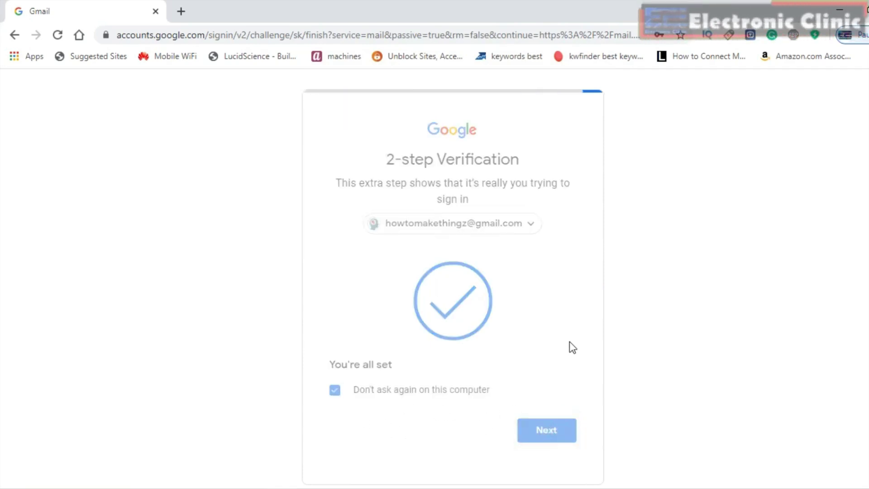